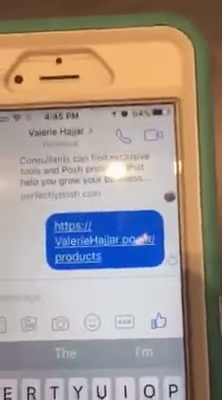
scroll(100, 220, "down", 3)
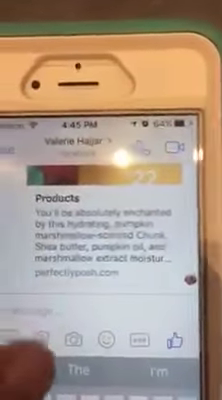
scroll(100, 230, "up", 3)
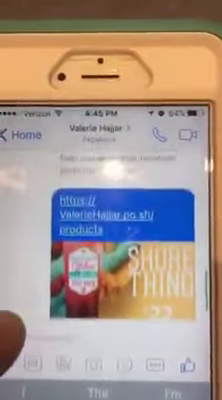
scroll(100, 230, "down", 3)
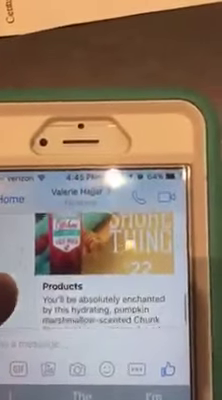